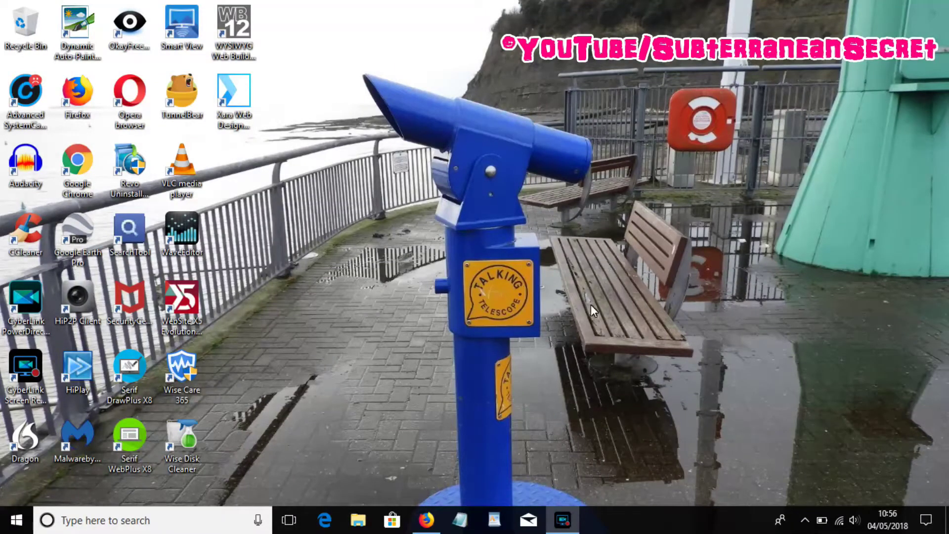
- In cPanel's Email Wizard, enter the new viraltech.co.uk address and its password twice, then submit
{"action": "left_click", "coordinate": [428, 520]}
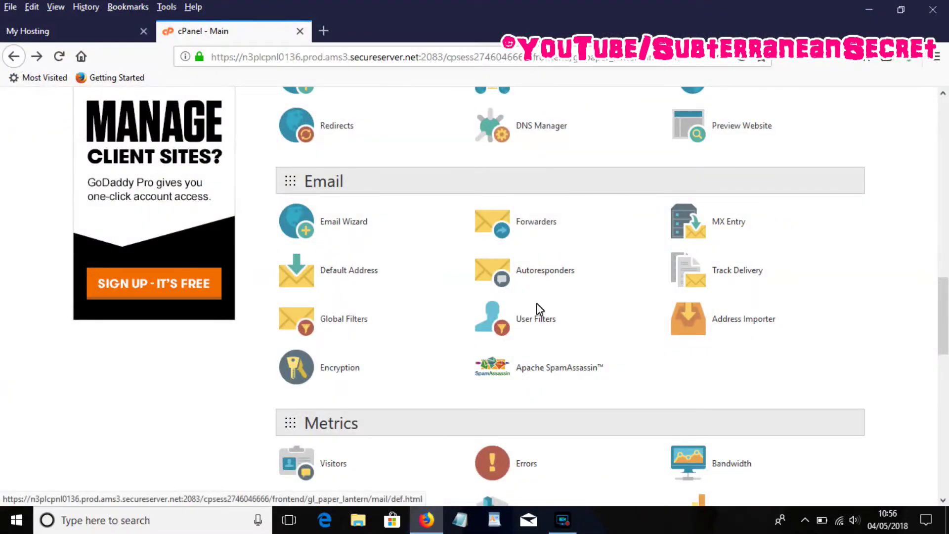
{"action": "left_click", "coordinate": [339, 224]}
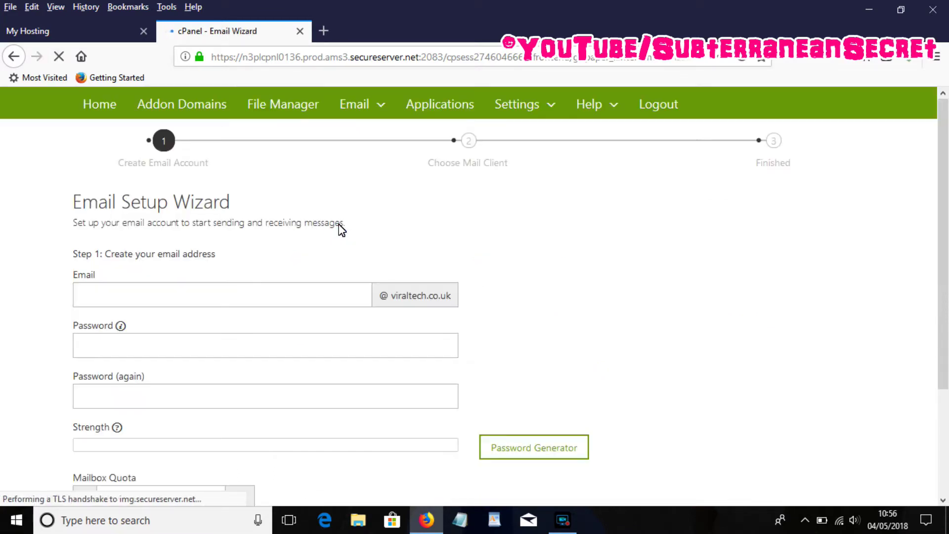
{"action": "left_click", "coordinate": [278, 301]}
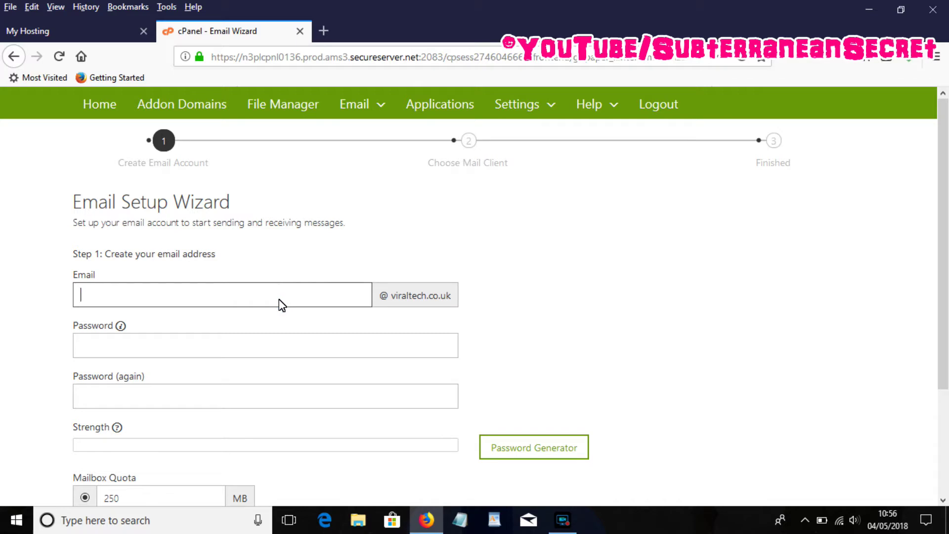
{"action": "left_click", "coordinate": [222, 343]}
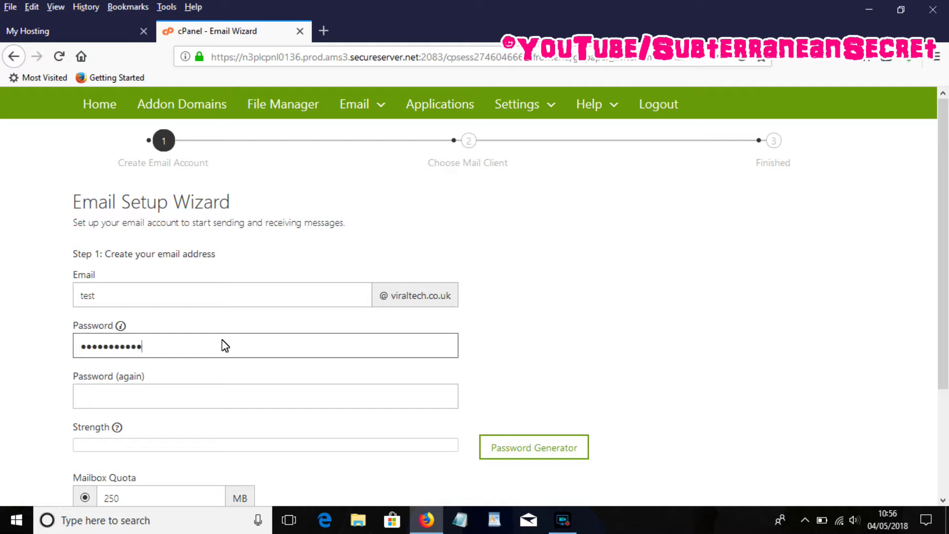
{"action": "left_click", "coordinate": [200, 394]}
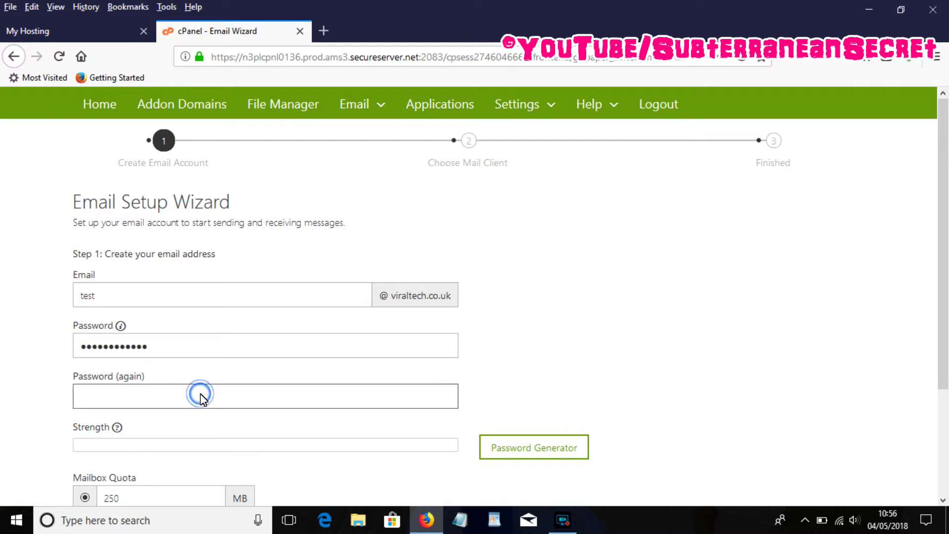
{"action": "type", "text": "••••••••••••"}
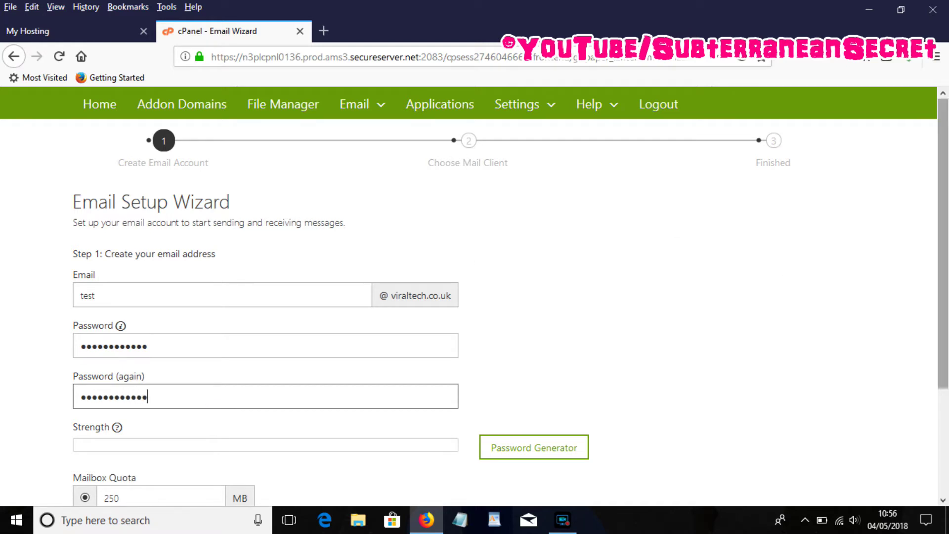
{"action": "scroll", "coordinate": [410, 300], "scroll_direction": "down", "scroll_amount": 3}
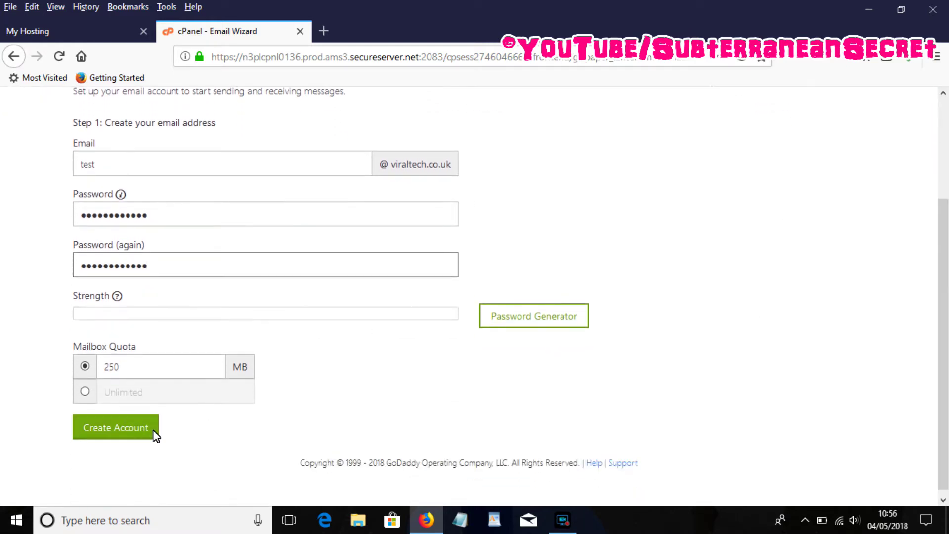
{"action": "left_click", "coordinate": [135, 428]}
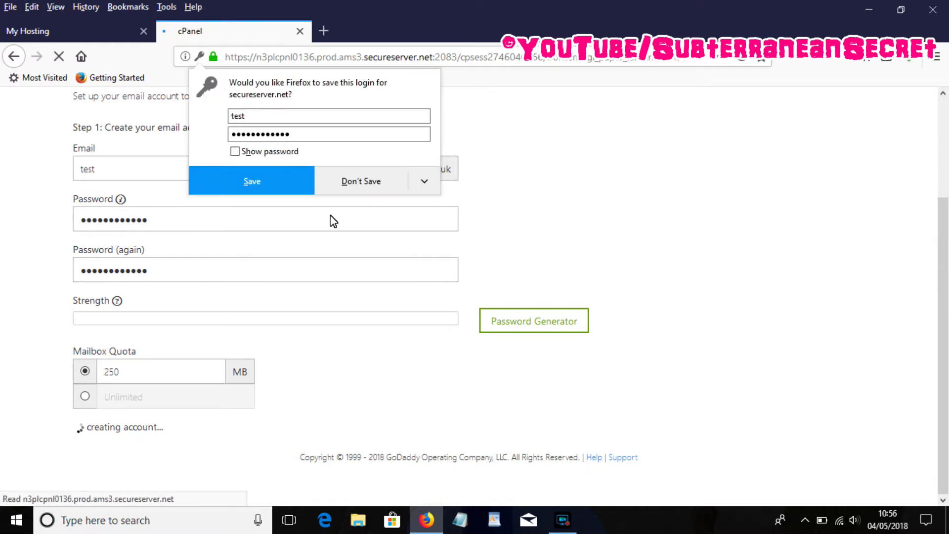
- Decline saving the login, choose Windows Live, and show the SSL settings (IMAP 993, POP3 995, SMTP 465)
{"action": "left_click", "coordinate": [368, 183]}
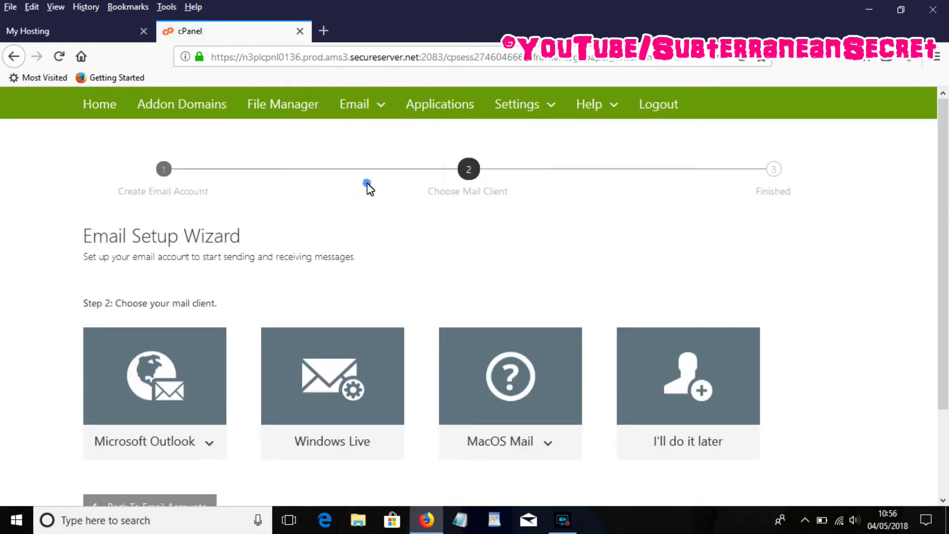
{"action": "scroll", "coordinate": [946, 277], "scroll_direction": "down", "scroll_amount": 1}
{"action": "scroll", "coordinate": [947, 277], "scroll_direction": "down", "scroll_amount": 2}
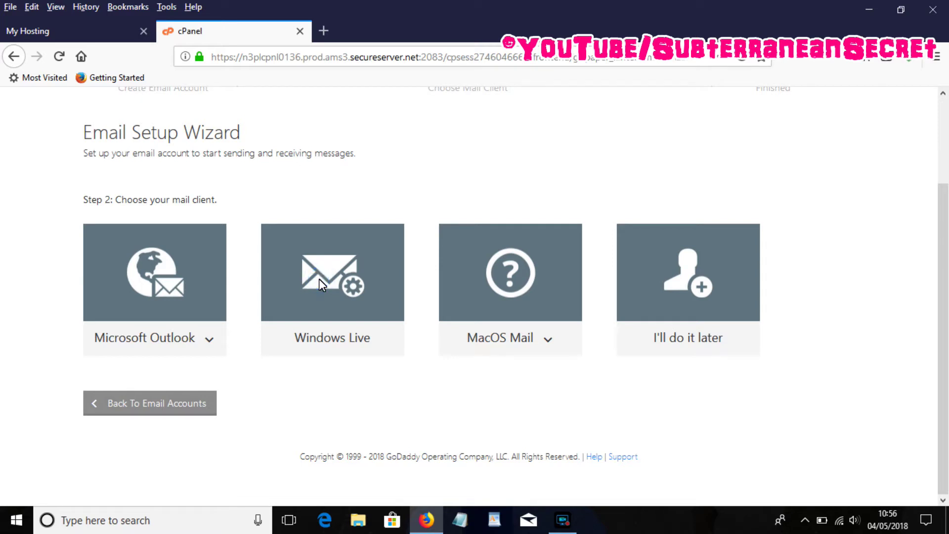
{"action": "left_click", "coordinate": [357, 352]}
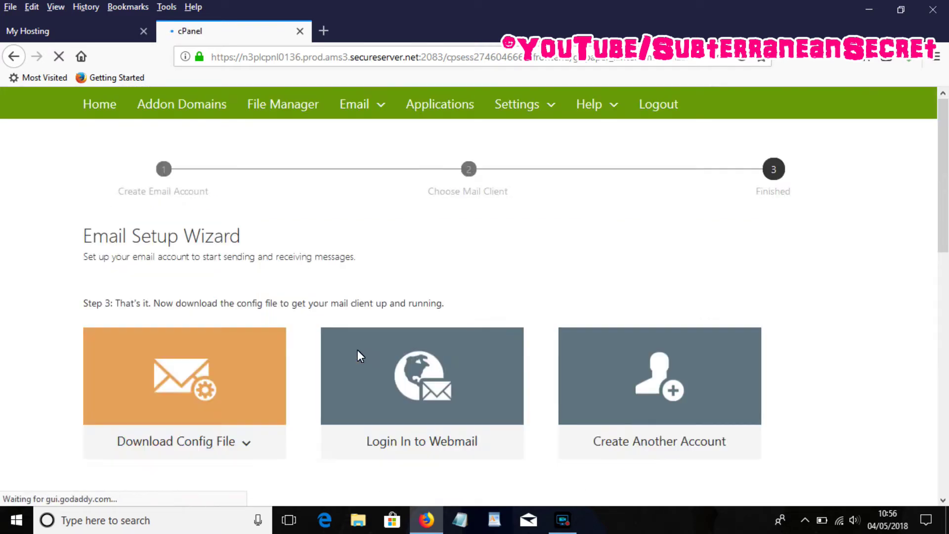
{"action": "scroll", "coordinate": [443, 273], "scroll_direction": "down", "scroll_amount": 5}
{"action": "scroll", "coordinate": [778, 221], "scroll_direction": "down", "scroll_amount": 10}
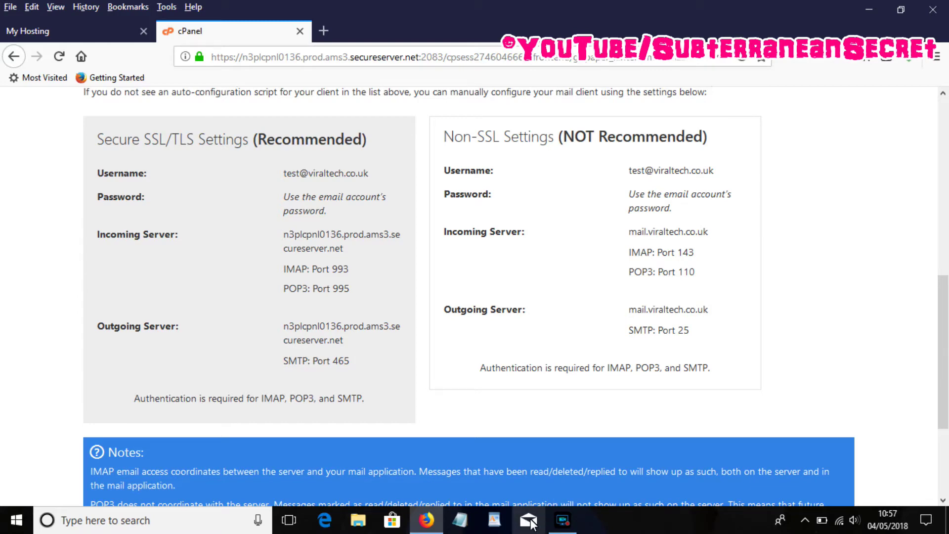
- Launch the Mail app from the M section of the Start menu's app list
{"action": "left_click", "coordinate": [15, 521]}
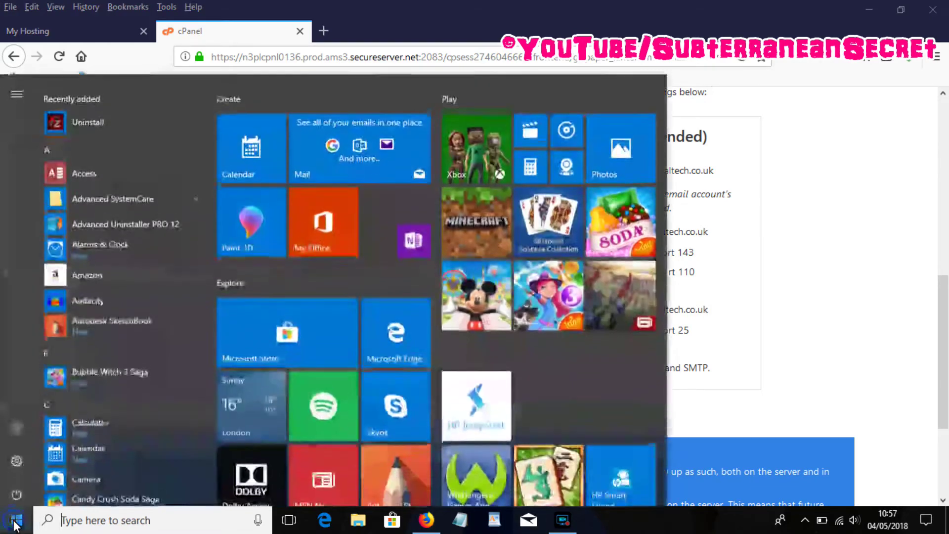
{"action": "left_click_drag", "start_coordinate": [214, 98], "coordinate": [170, 257]}
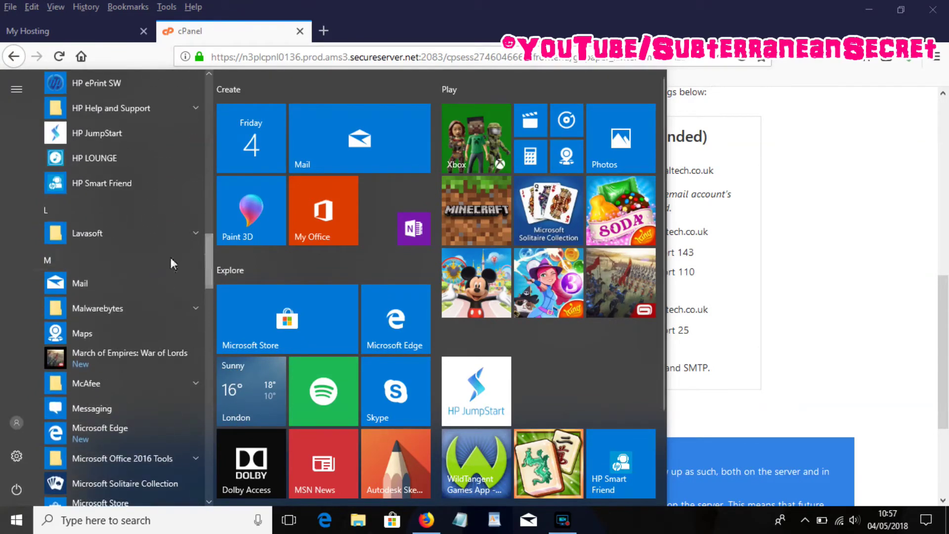
{"action": "left_click", "coordinate": [97, 284]}
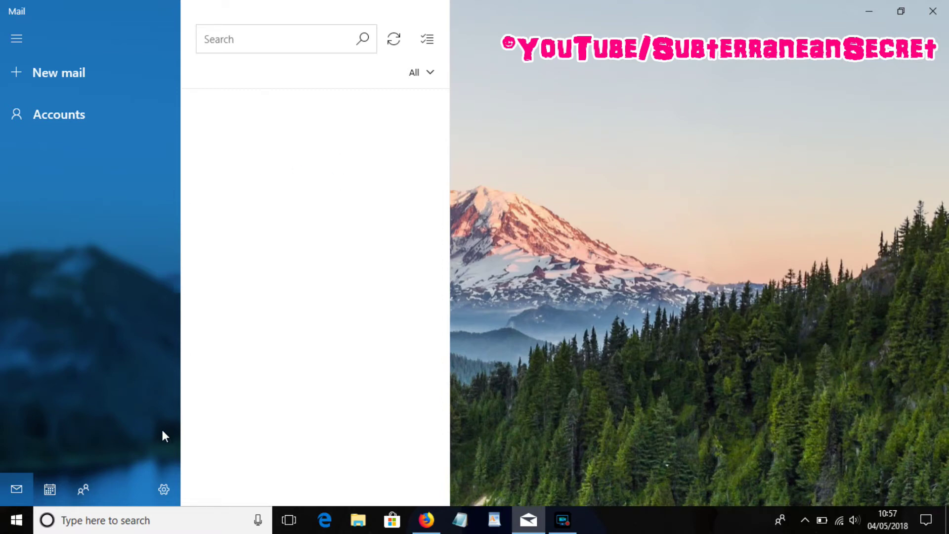
{"action": "left_click", "coordinate": [162, 490]}
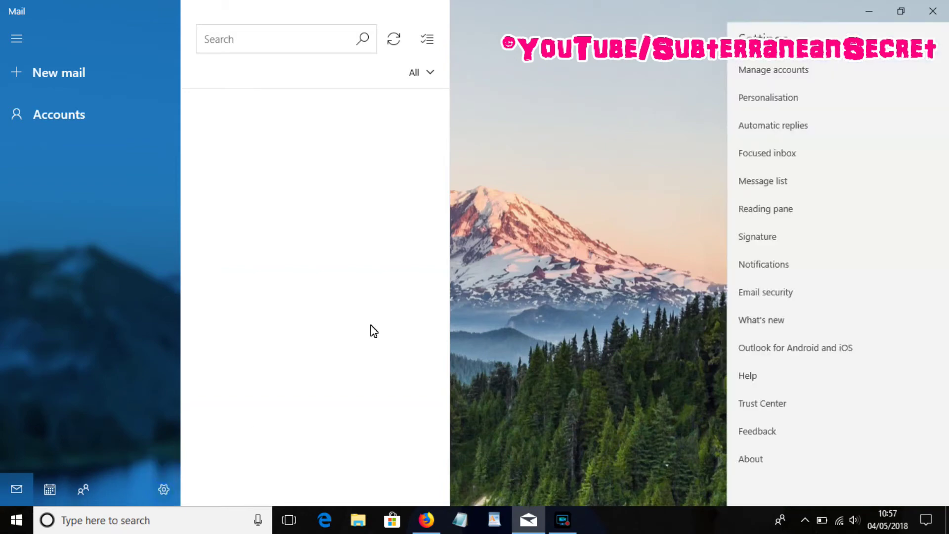
{"action": "left_click", "coordinate": [769, 69]}
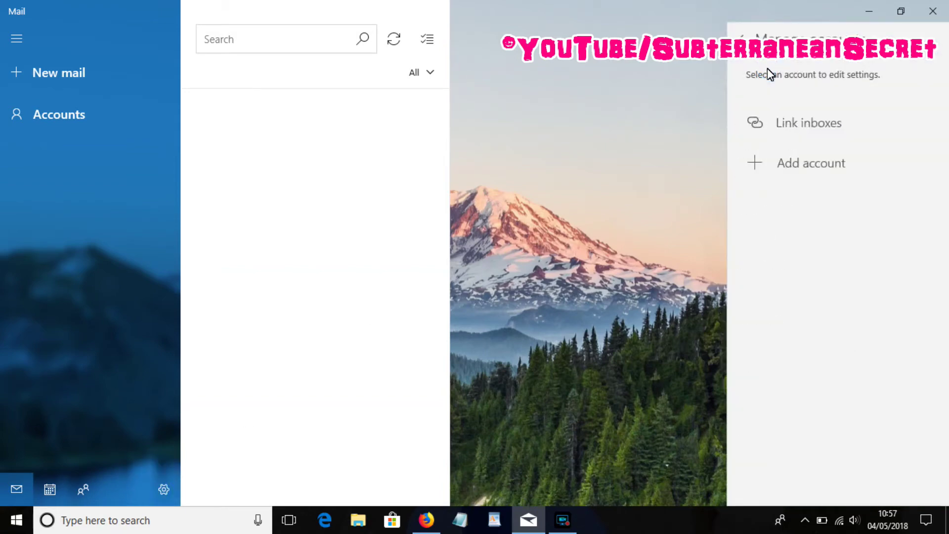
{"action": "left_click", "coordinate": [785, 170]}
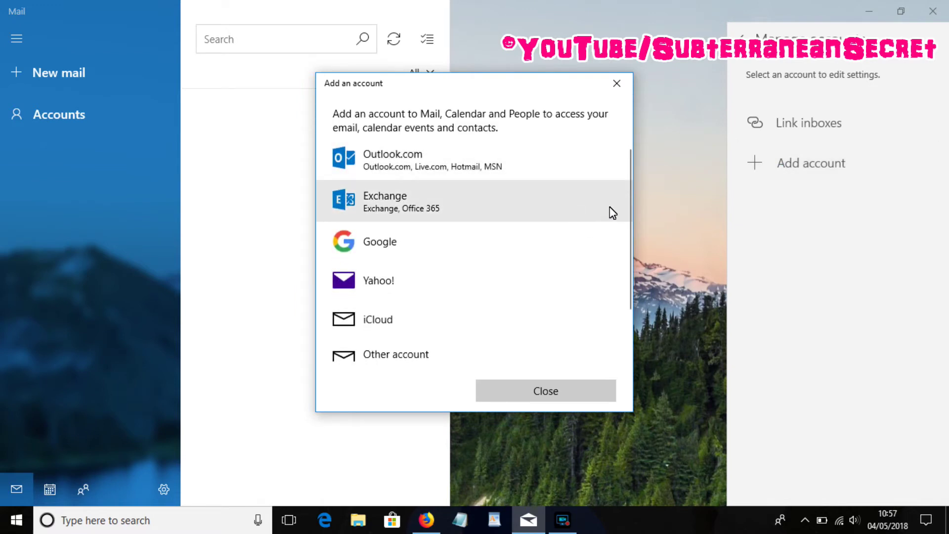
{"action": "left_click_drag", "start_coordinate": [627, 198], "coordinate": [627, 271]}
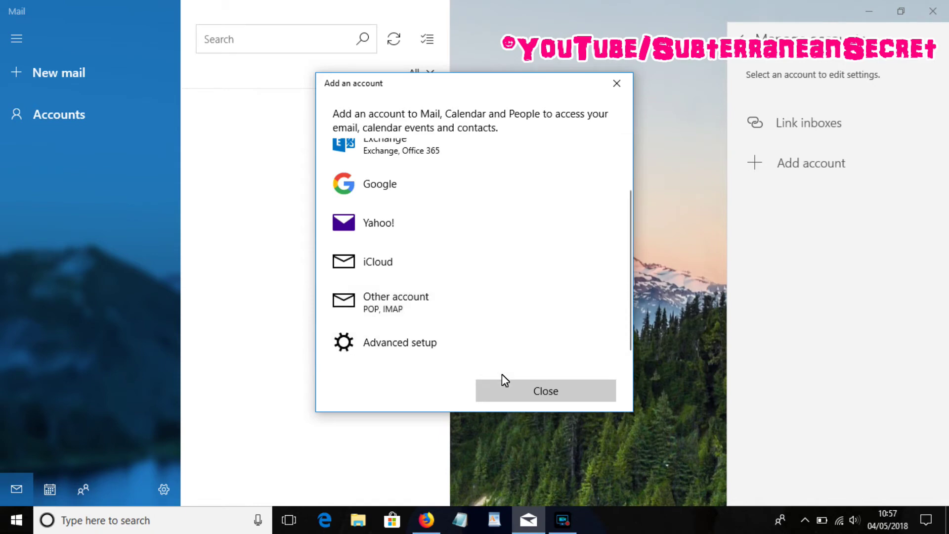
{"action": "left_click", "coordinate": [397, 312]}
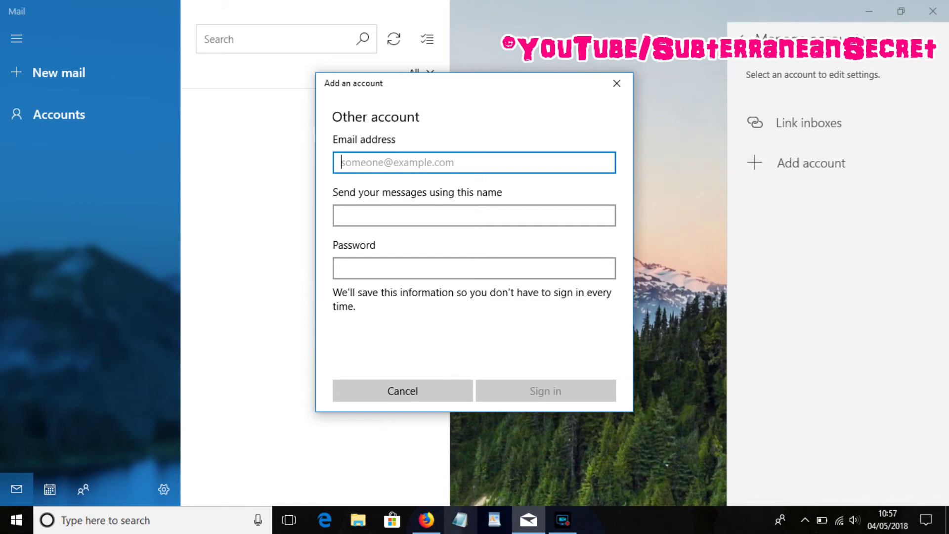
- Copy the SSL username from cPanel's mail settings and return to the Mail sign-in form
{"action": "left_click", "coordinate": [426, 519]}
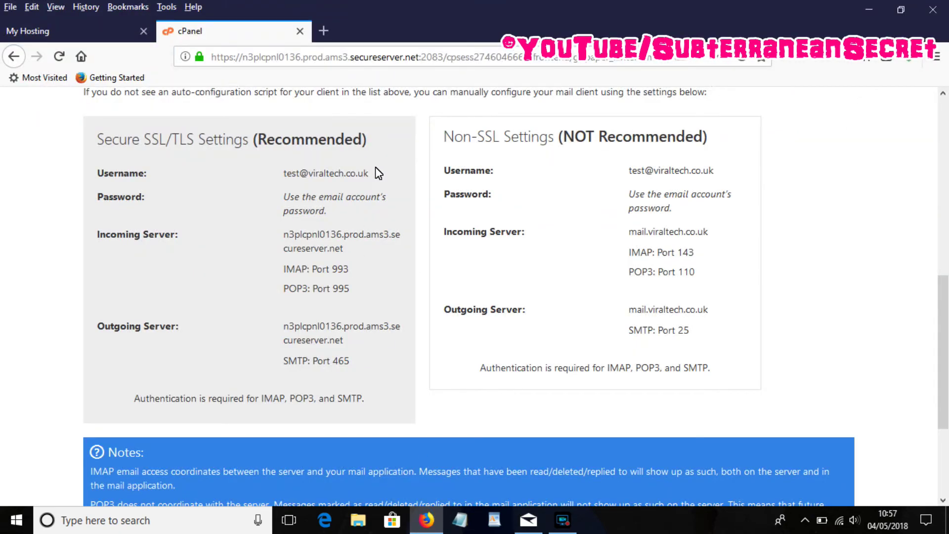
{"action": "left_click_drag", "start_coordinate": [375, 168], "coordinate": [284, 177]}
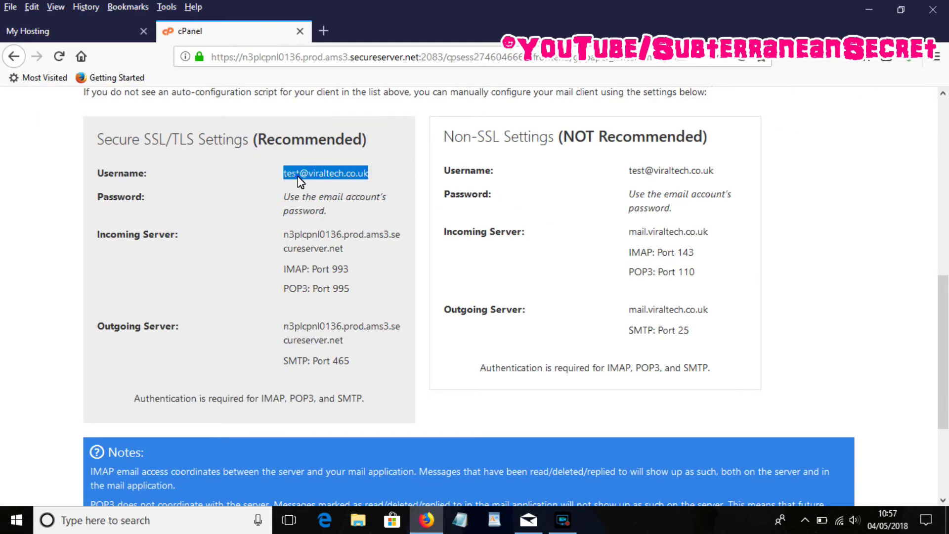
{"action": "right_click", "coordinate": [299, 180]}
{"action": "left_click", "coordinate": [342, 188]}
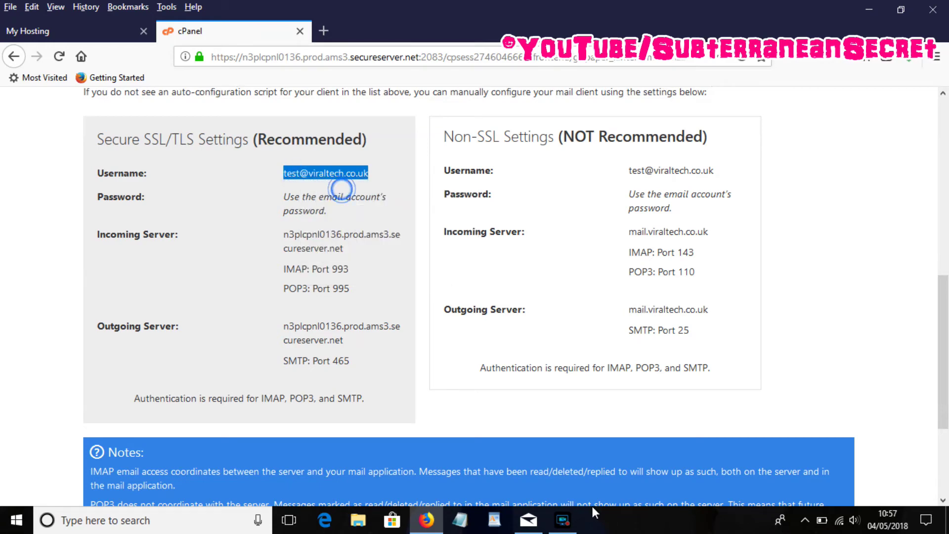
{"action": "left_click", "coordinate": [538, 522]}
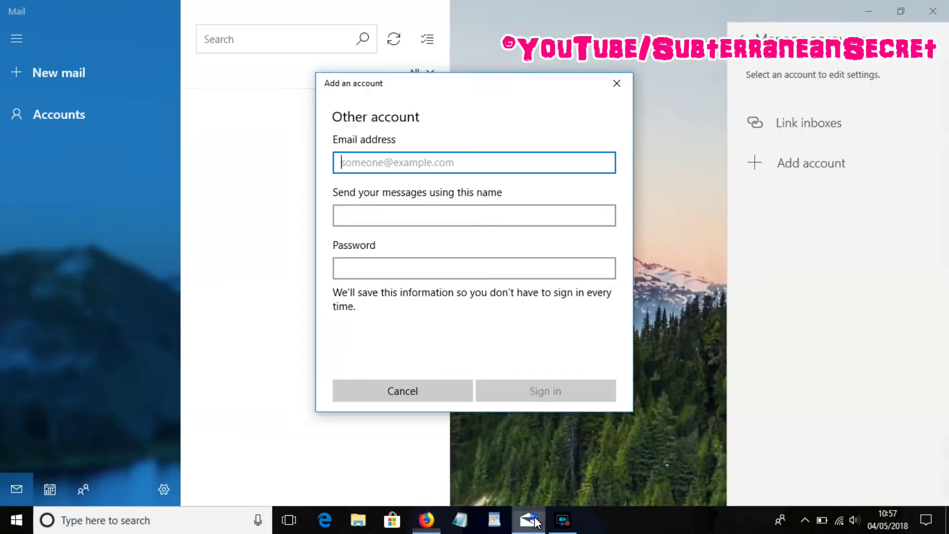
- Paste the copied username as the email address, then enter a sender name and the account password
{"action": "right_click", "coordinate": [370, 166]}
{"action": "left_click", "coordinate": [372, 154]}
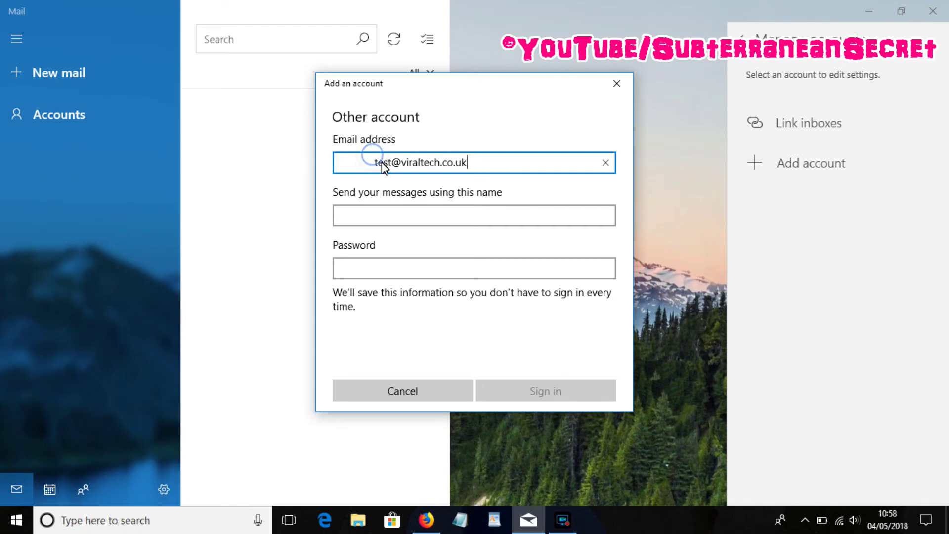
{"action": "left_click_drag", "start_coordinate": [377, 165], "coordinate": [302, 164]}
{"action": "left_click", "coordinate": [312, 166]}
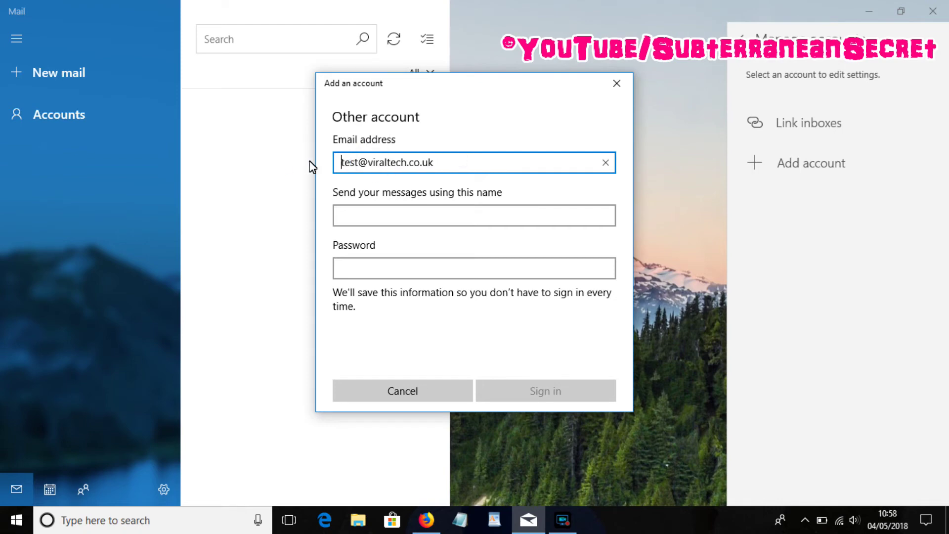
{"action": "left_click", "coordinate": [355, 213]}
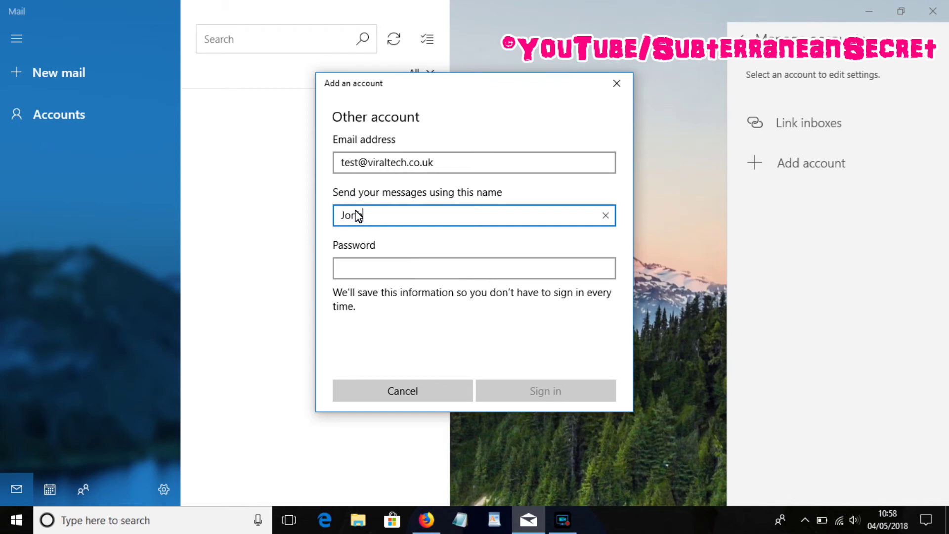
{"action": "type", "text": "Jonh"}
{"action": "left_click", "coordinate": [357, 272]}
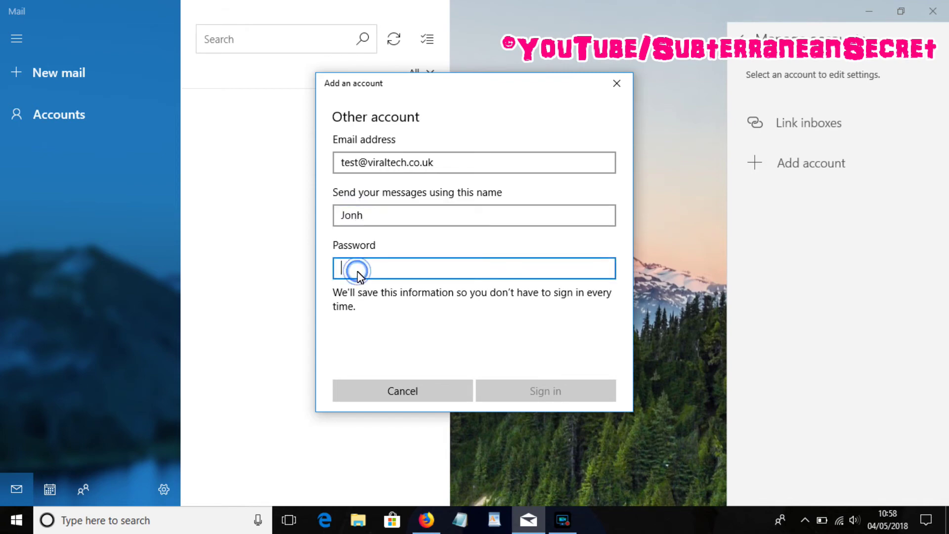
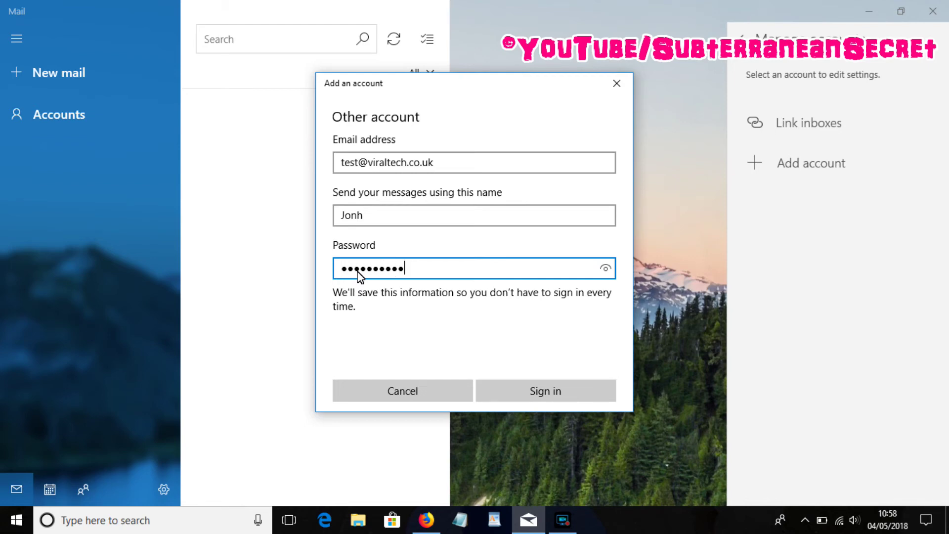
- Sign in and finish adding the account
{"action": "left_click", "coordinate": [545, 386]}
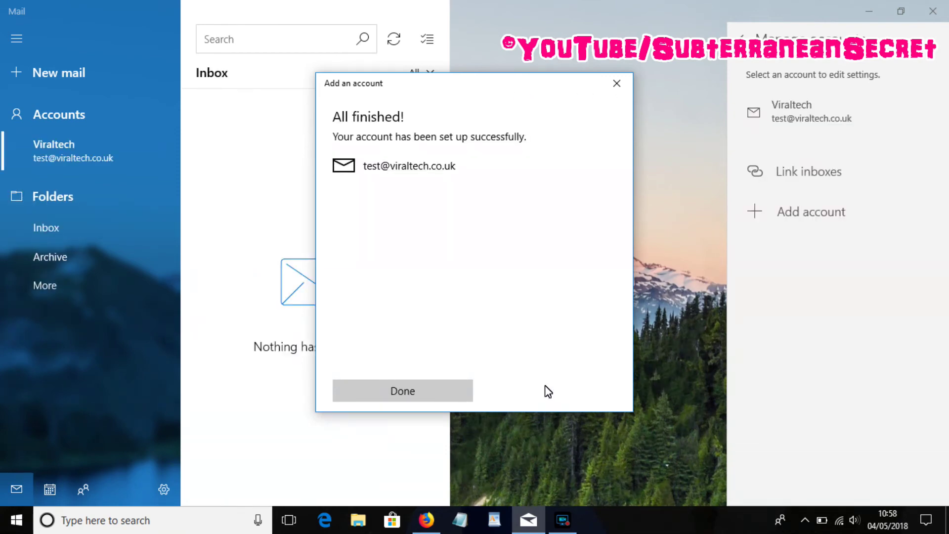
{"action": "left_click", "coordinate": [402, 391]}
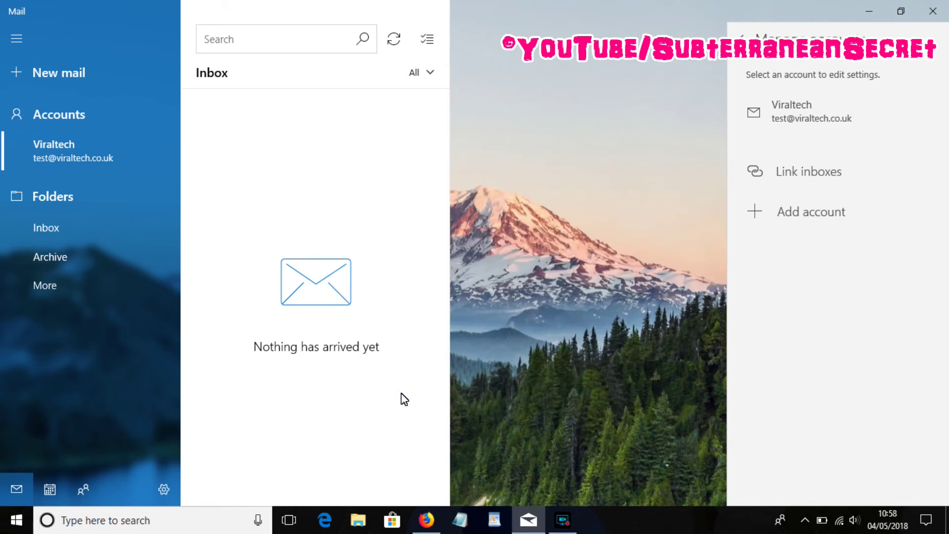
{"action": "left_click", "coordinate": [426, 519]}
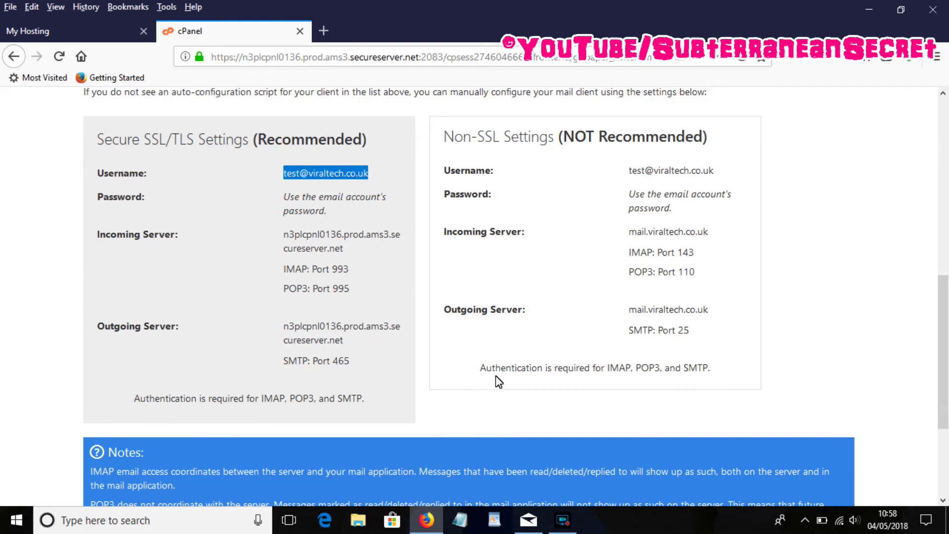
- Send a new email with subject 'yhgth' to the new account's own address
{"action": "left_click", "coordinate": [529, 519]}
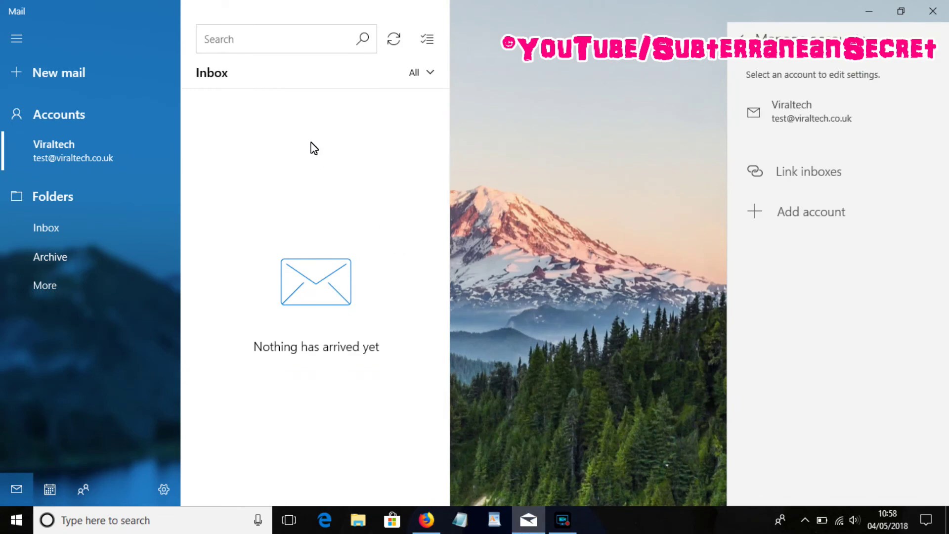
{"action": "left_click", "coordinate": [50, 73]}
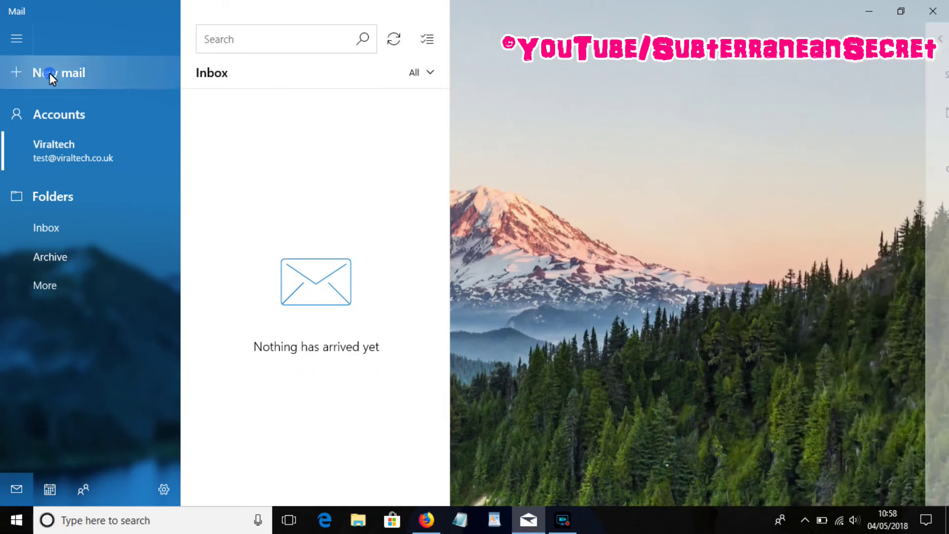
{"action": "left_click", "coordinate": [49, 75]}
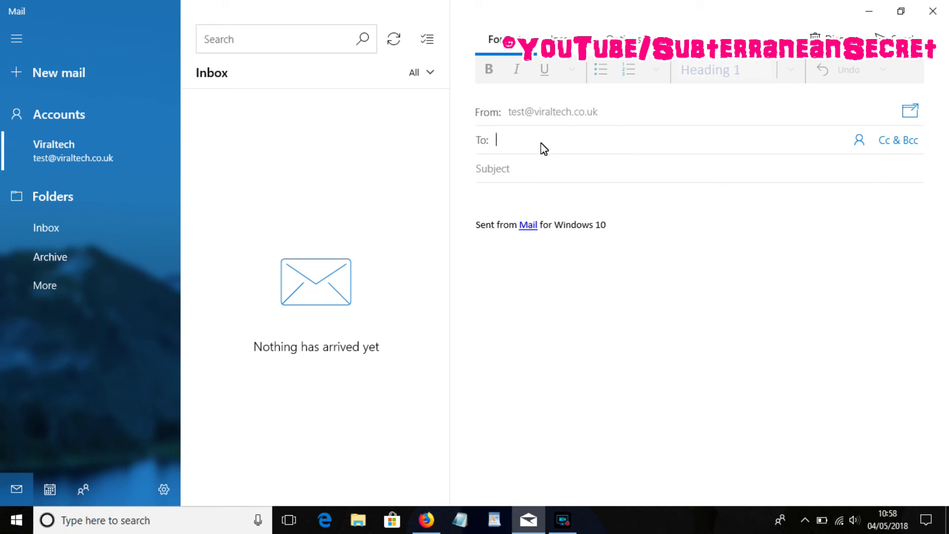
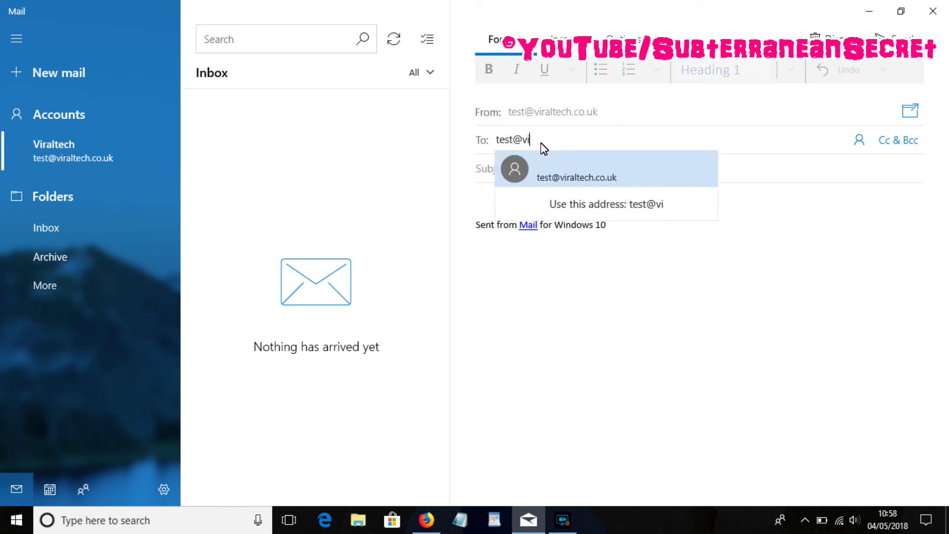
{"action": "left_click", "coordinate": [576, 178]}
{"action": "left_click", "coordinate": [549, 165]}
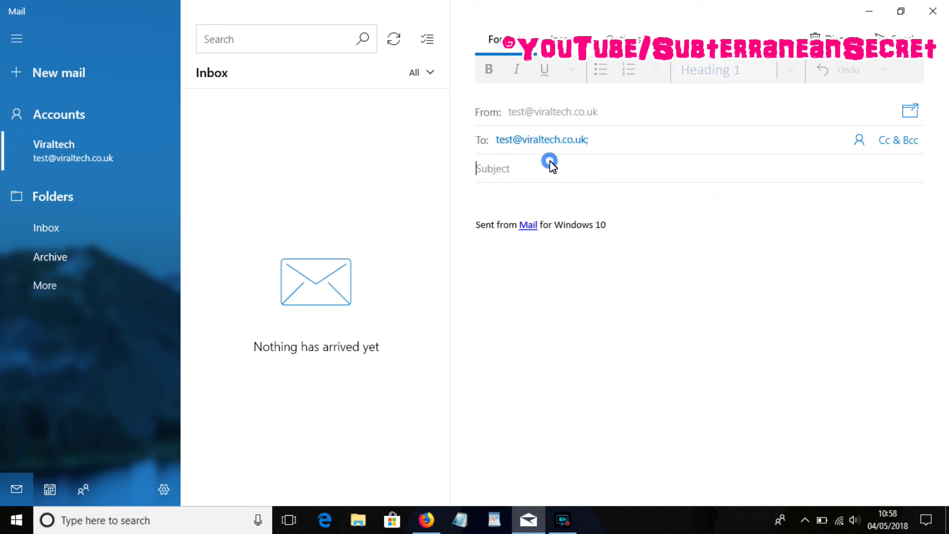
{"action": "type", "text": "yhgth"}
{"action": "left_click", "coordinate": [895, 36]}
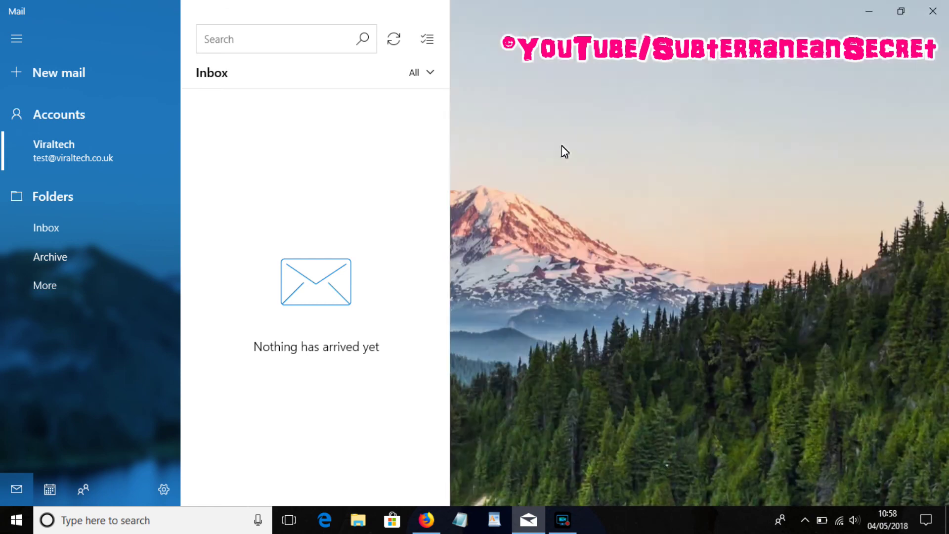
- Sync the Inbox view to fetch the test message
{"action": "left_click", "coordinate": [392, 40]}
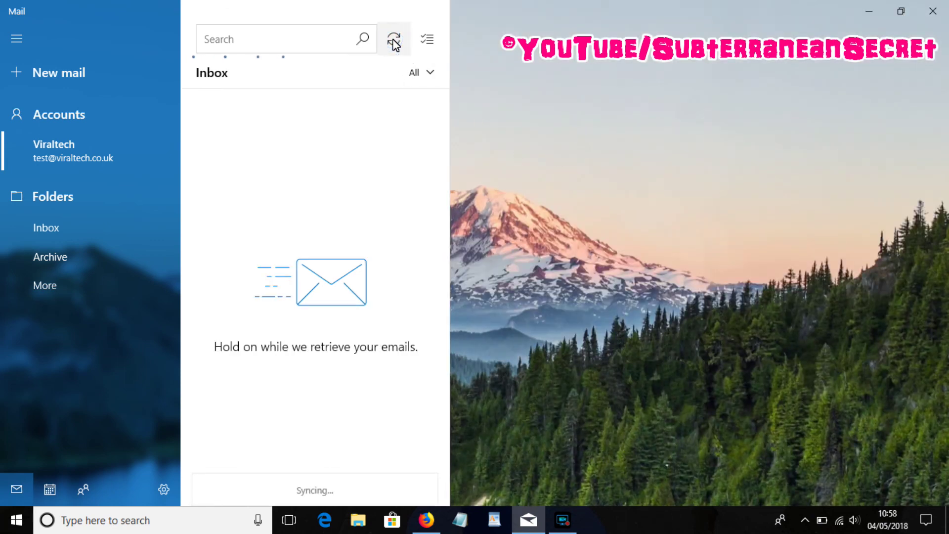